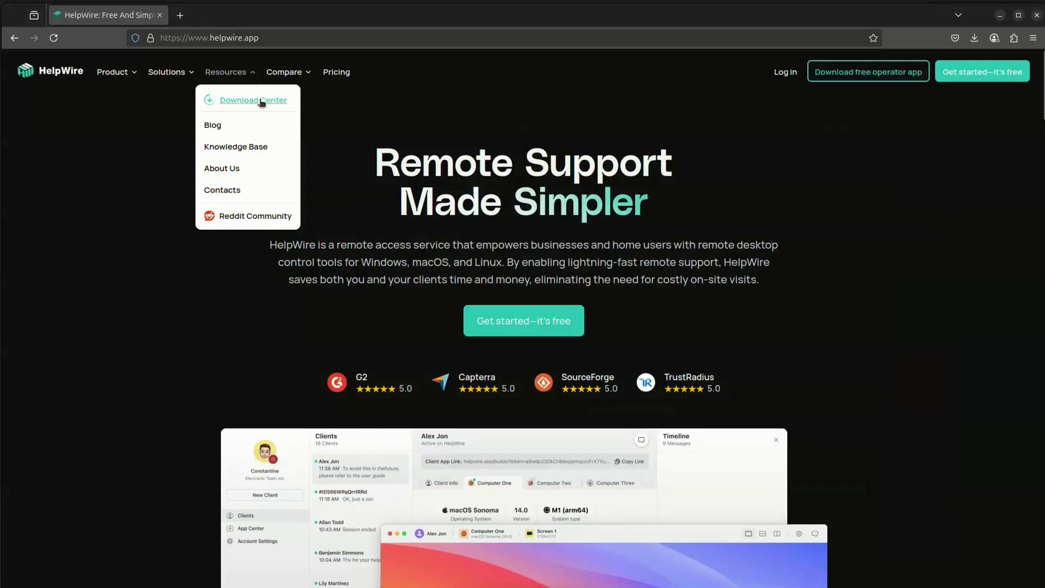
Step: Download helpwire-quick.tar.gz from the Download Center's Linux page and open its Downloads folder
left_click(262, 103)
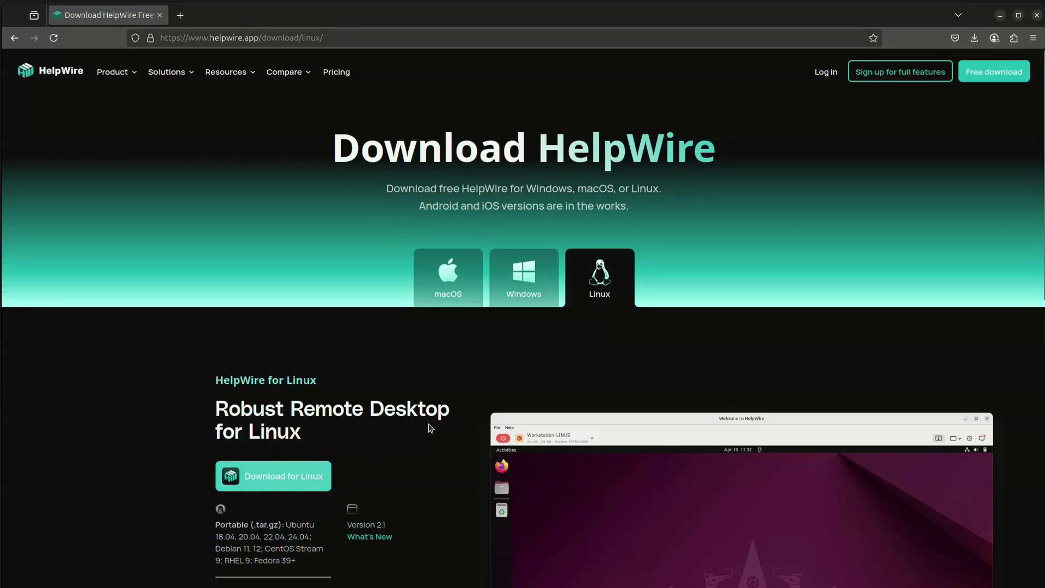
left_click(974, 38)
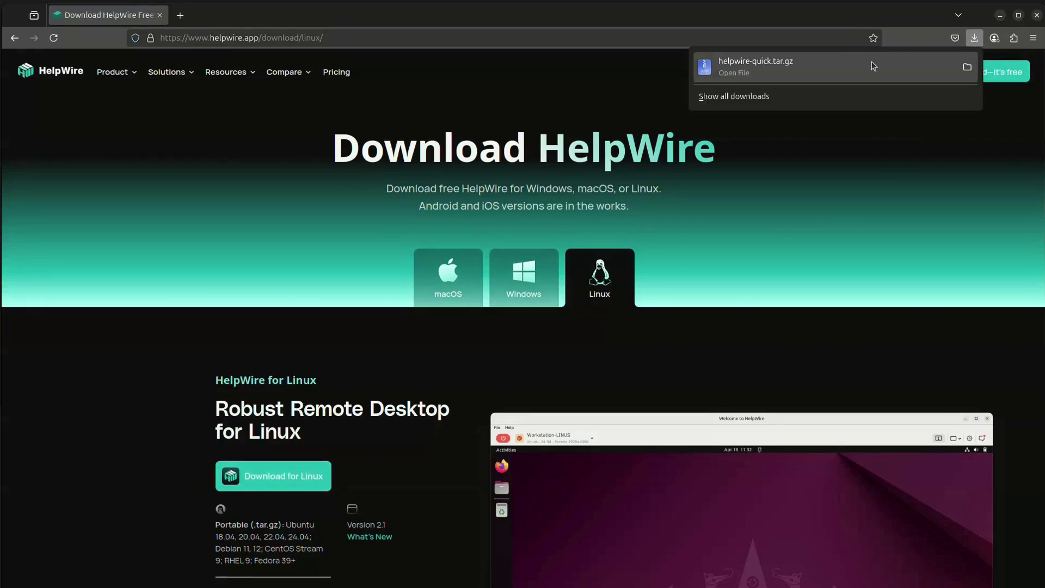
left_click(967, 67)
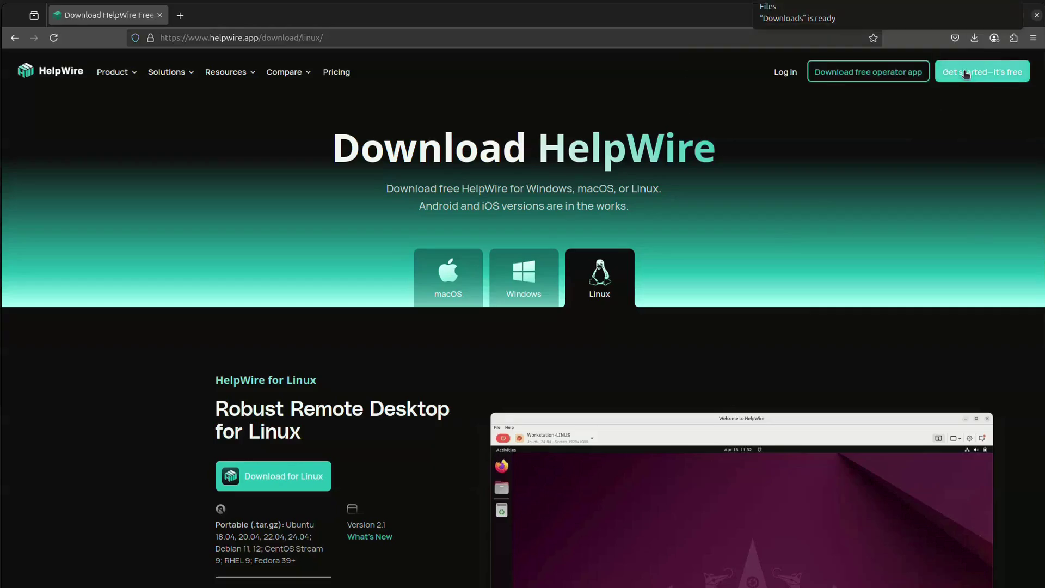
Step: Run helpwire-operator from helpwire-quick/helpwire-operator/bin to bring up HelpWire Quick Connect
left_click(846, 18)
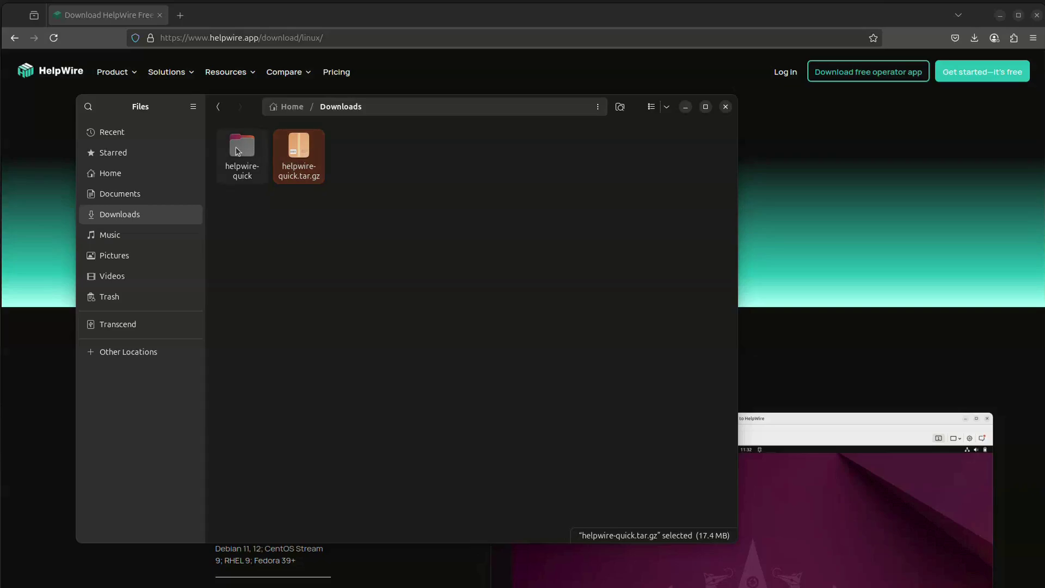
double_click(238, 151)
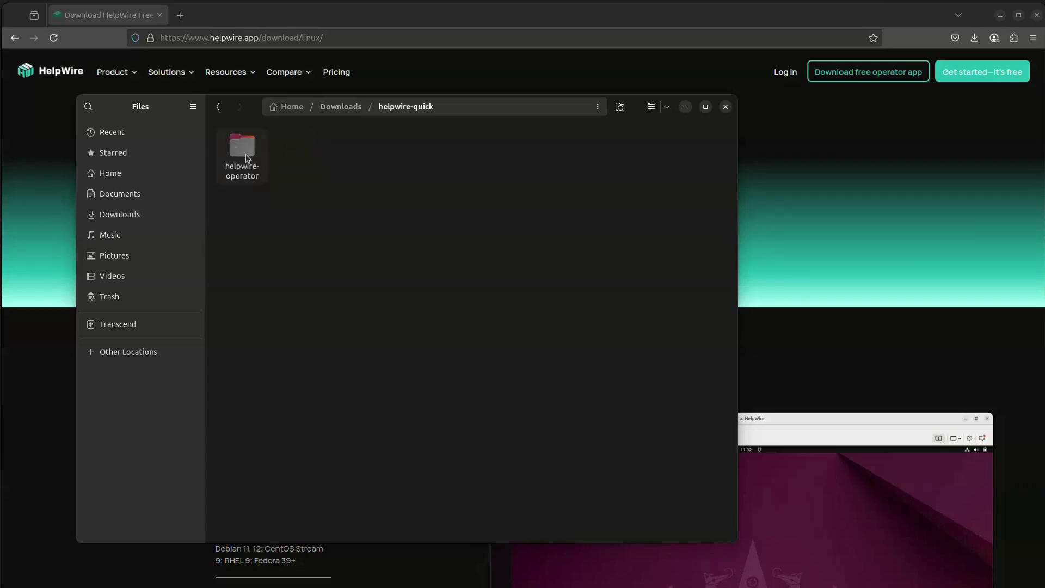
double_click(246, 158)
double_click(245, 149)
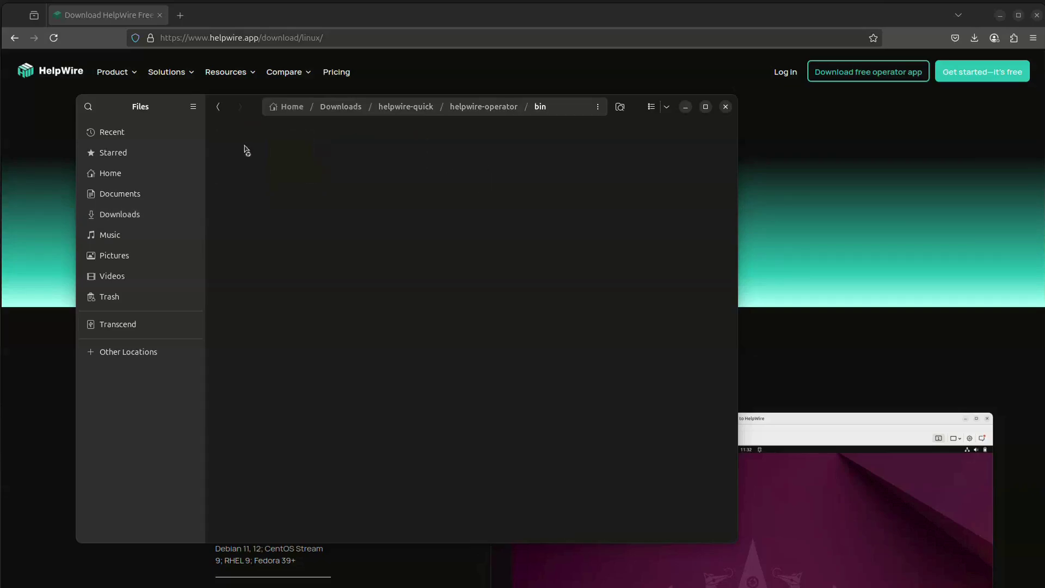
double_click(246, 150)
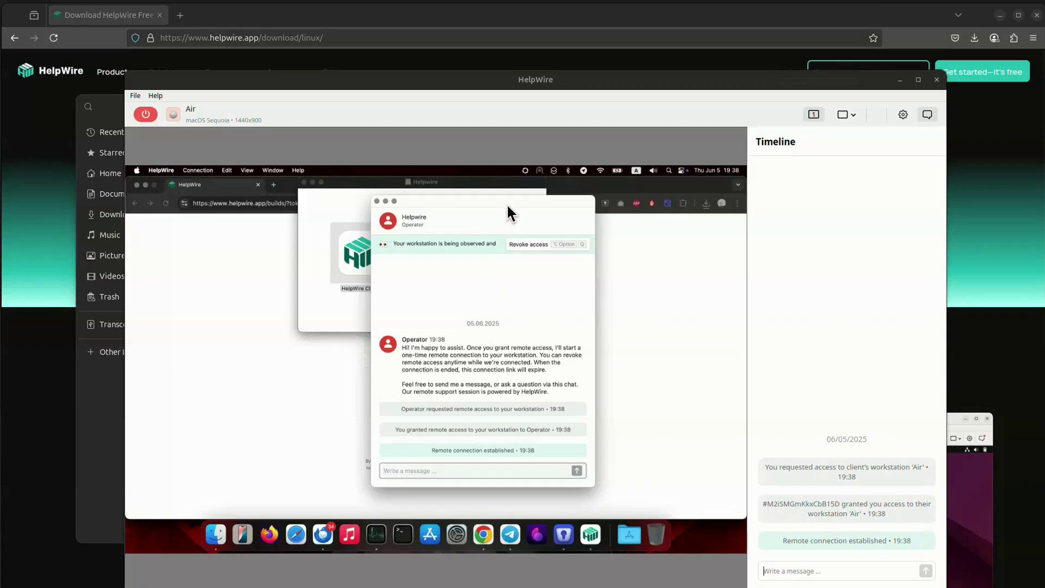
Step: Move the chat window aside and confirm disconnecting from the macOS Sequoia workstation Air
left_click_drag(506, 204, 533, 190)
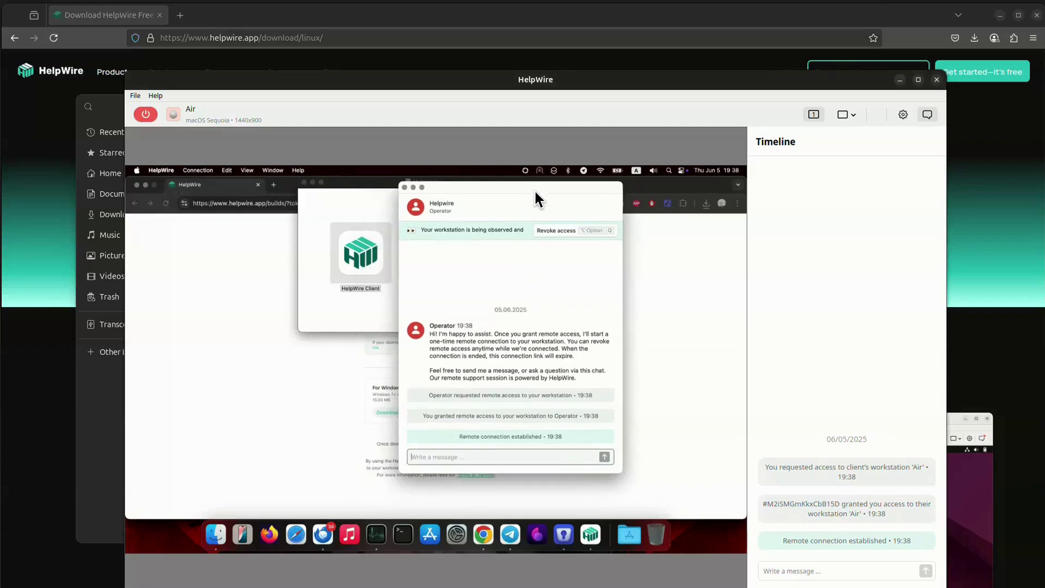
left_click(144, 114)
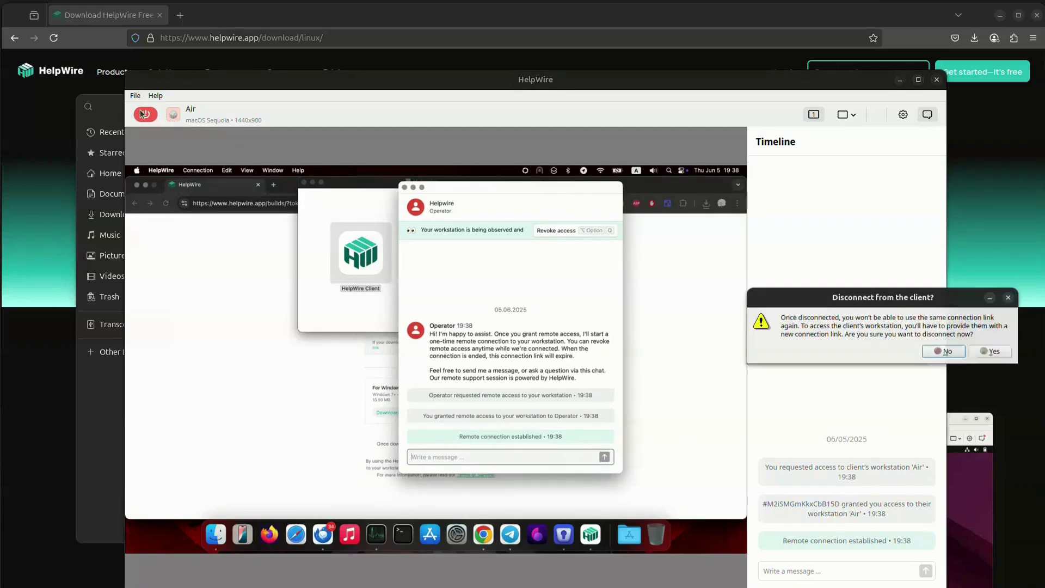
left_click_drag(891, 301, 608, 280)
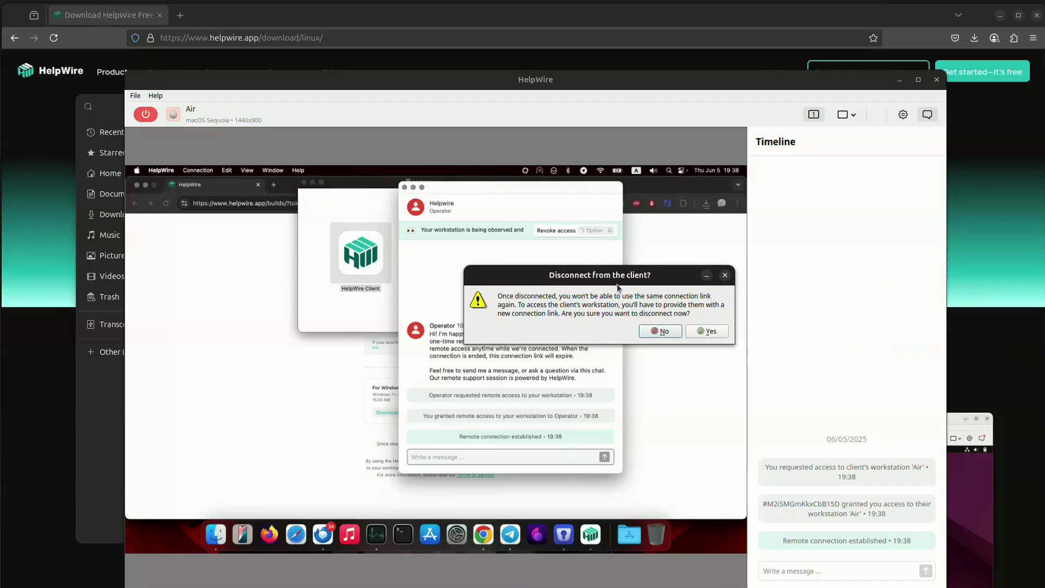
left_click(695, 331)
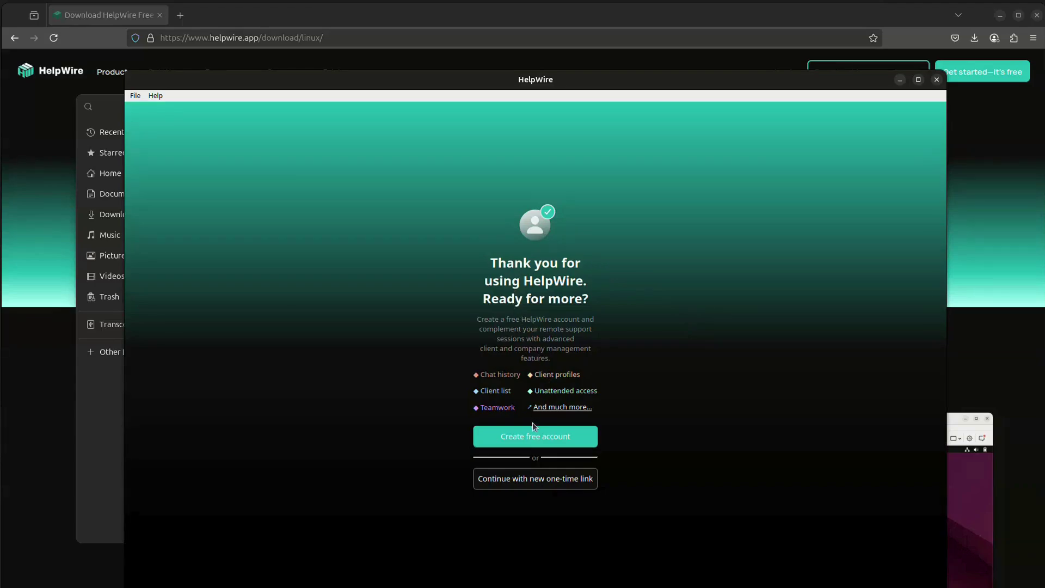
Step: Open the free HelpWire account page in the browser and close the Operator window
left_click(533, 442)
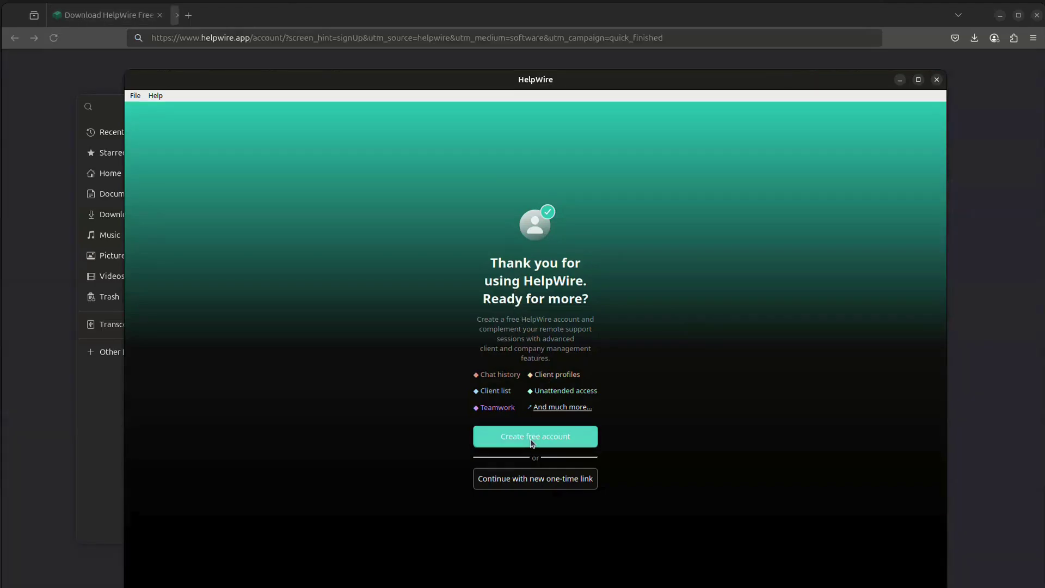
left_click(936, 79)
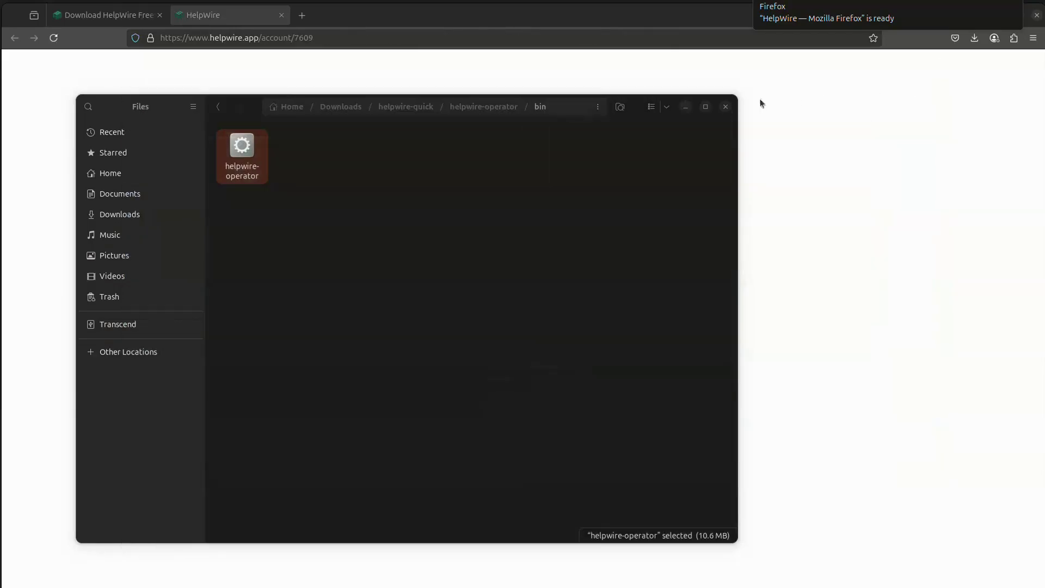
Step: Download the Linux DEB x86_64 operator package helpwire-operator.deb from the portal's App Center
left_click(870, 181)
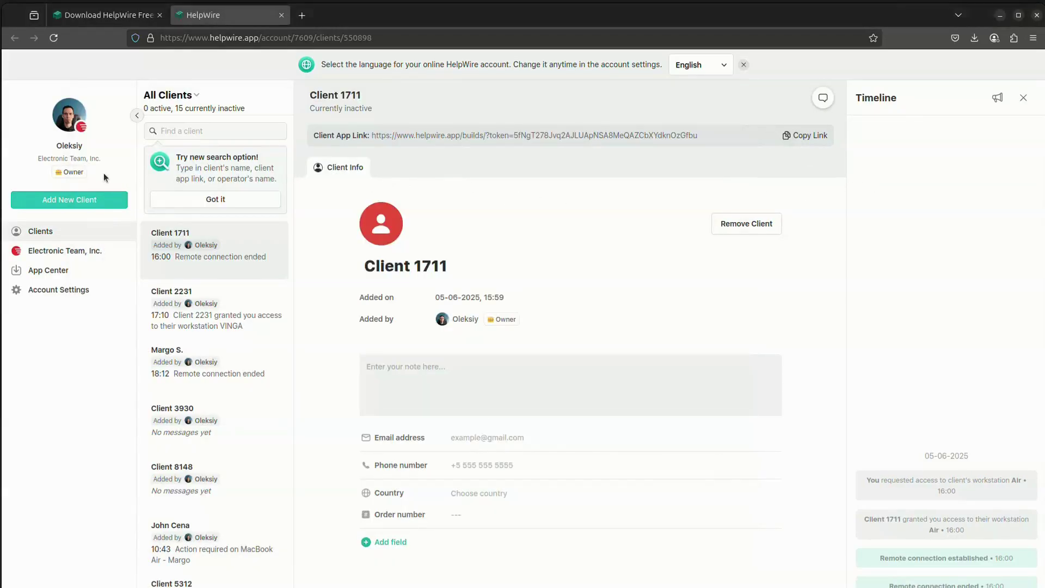
left_click(60, 274)
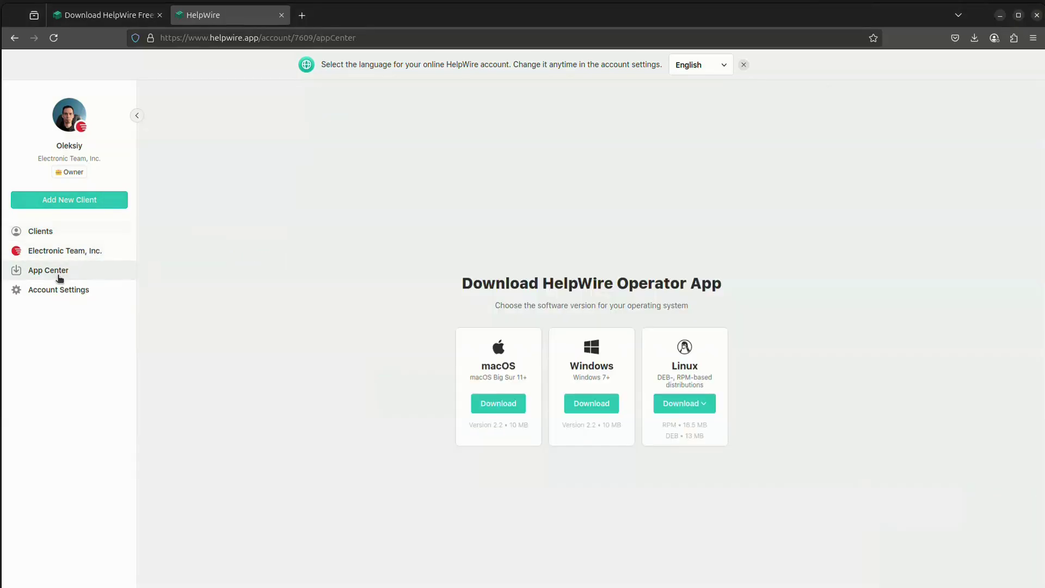
left_click(703, 403)
left_click(709, 437)
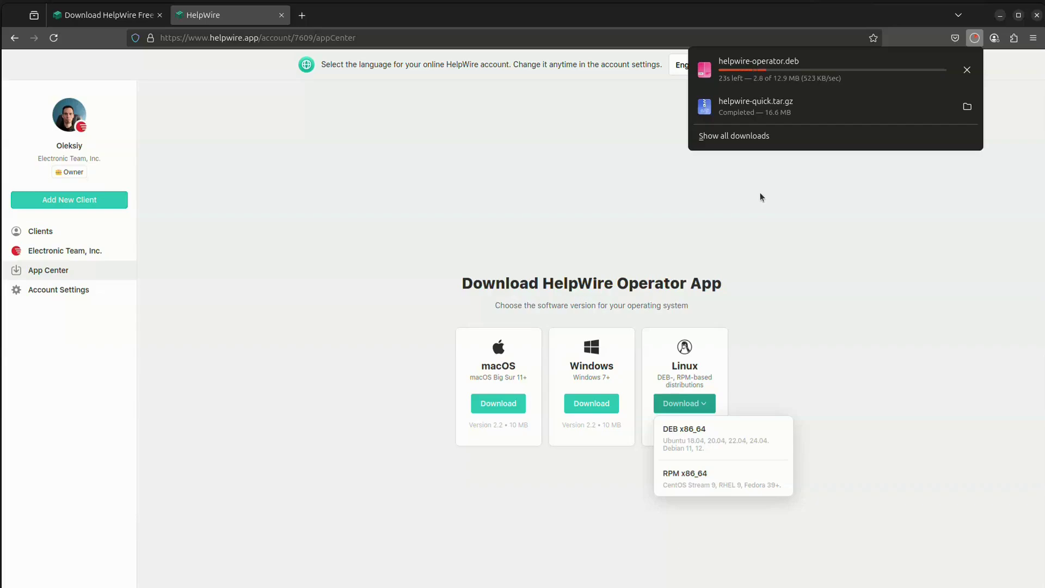
left_click(1021, 220)
left_click(977, 37)
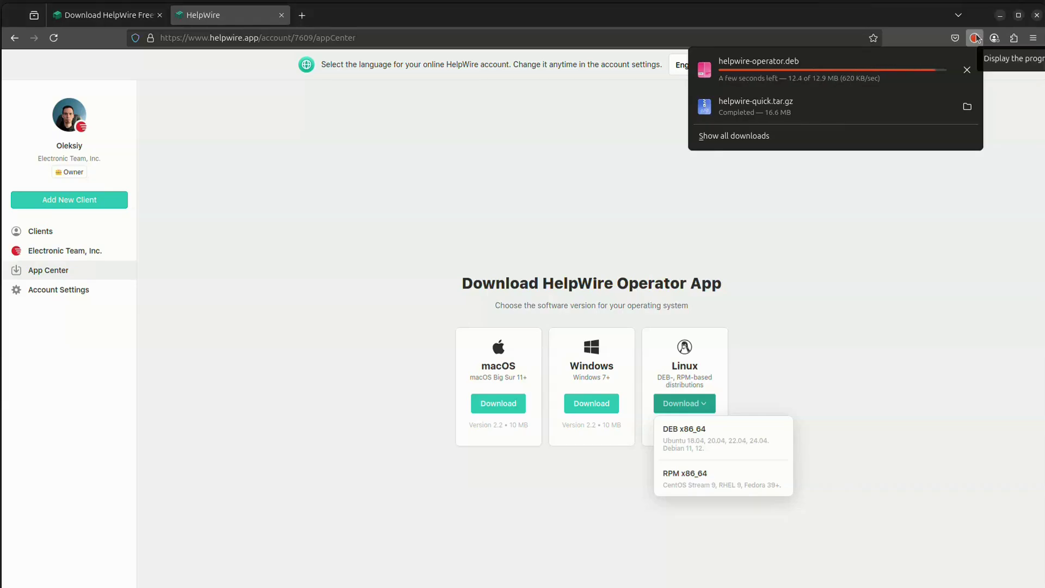
Step: Install helpwire-operator.deb through App Center, authenticating with the account password
left_click(967, 70)
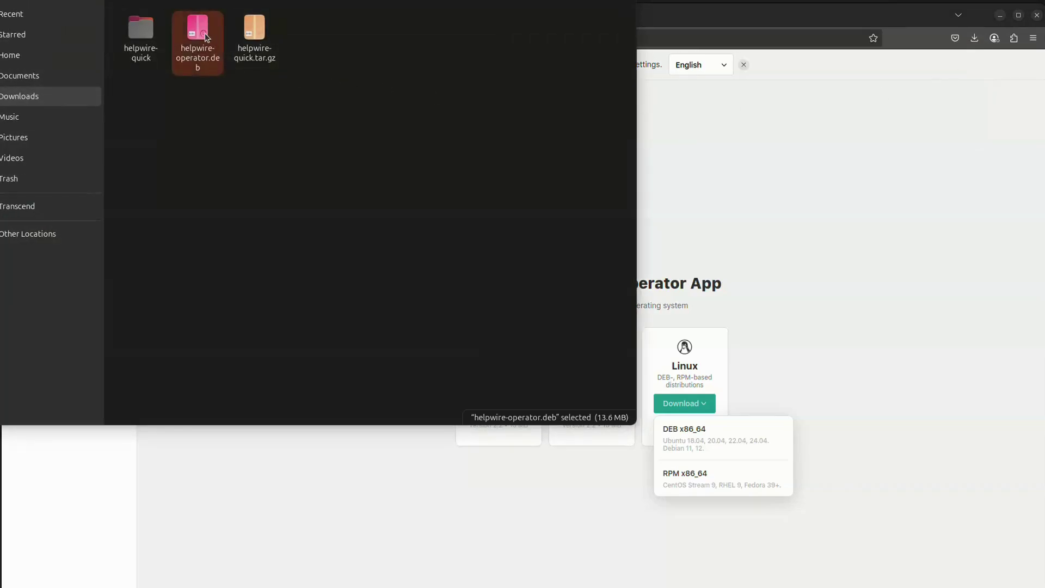
double_click(197, 32)
left_click(252, 178)
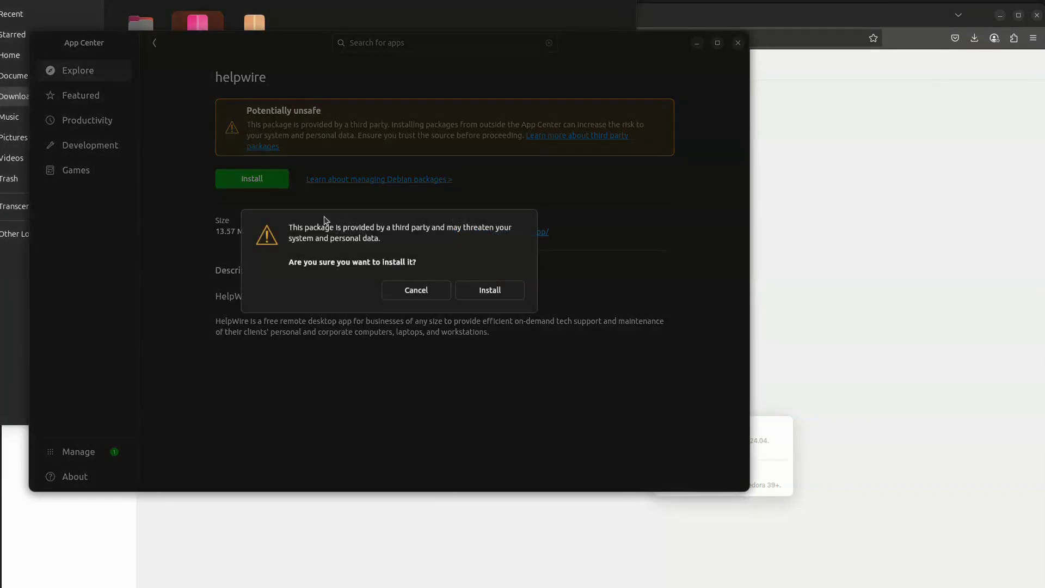
left_click(511, 296)
type("••••")
left_click(921, 451)
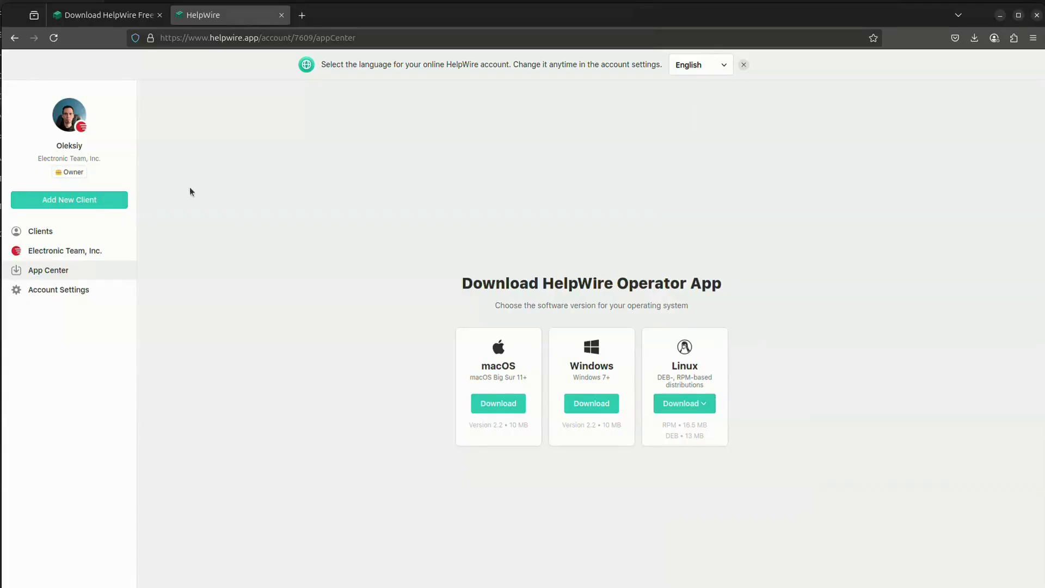
Step: Add a new client, Client 8606, from the portal's Clients list
key("alt+Tab")
left_click(92, 232)
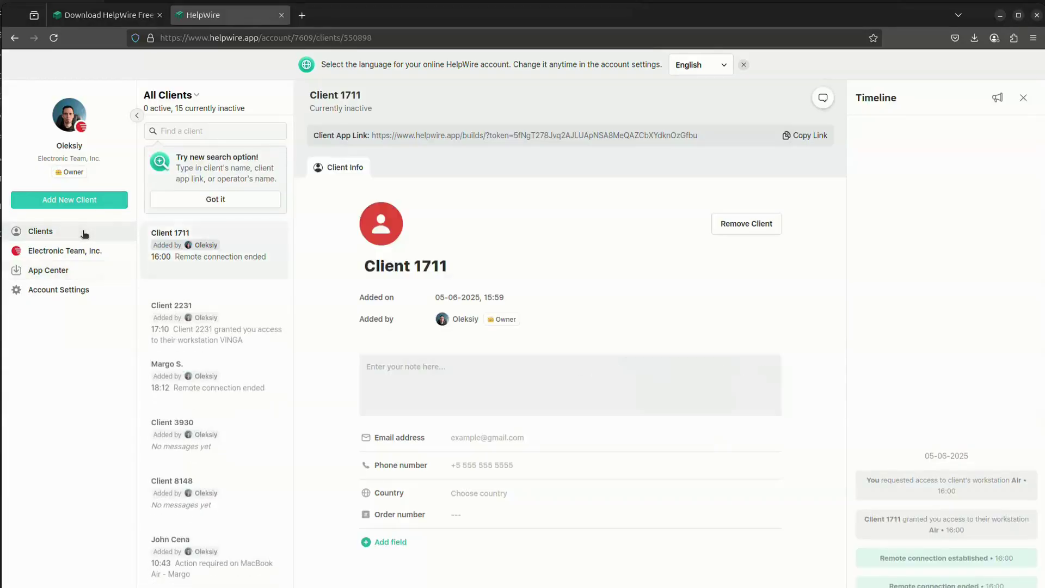
left_click(96, 204)
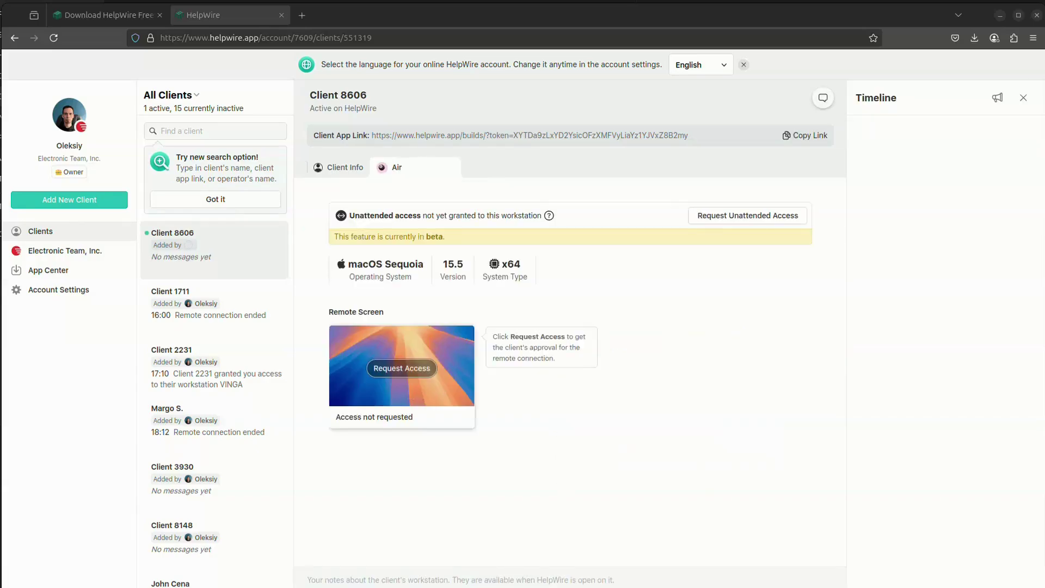
Step: Request access to workstation Air, then connect and open the session in the desktop app
left_click(400, 369)
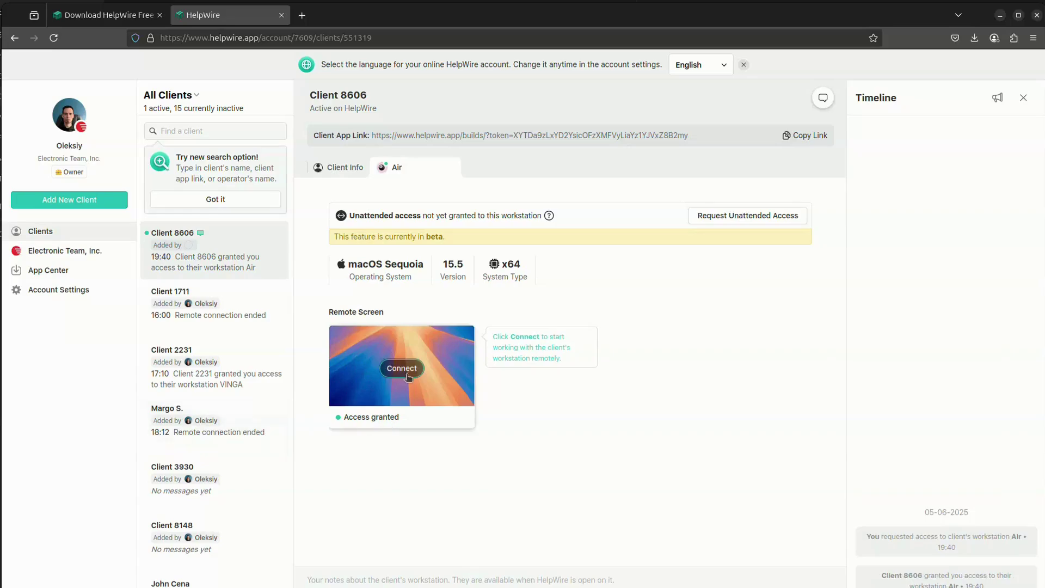
left_click(404, 373)
left_click(621, 134)
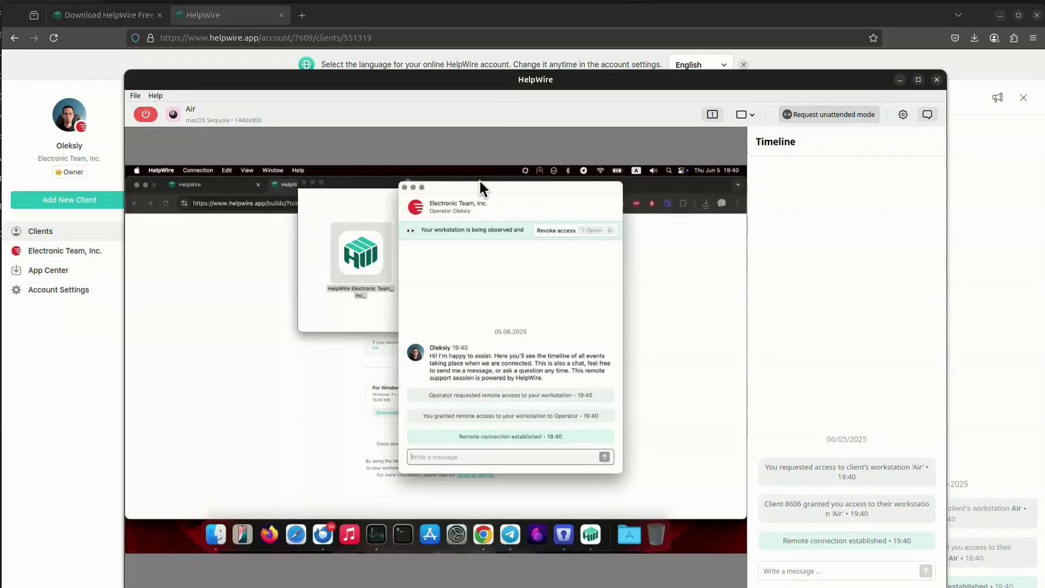
left_click_drag(444, 81, 459, 72)
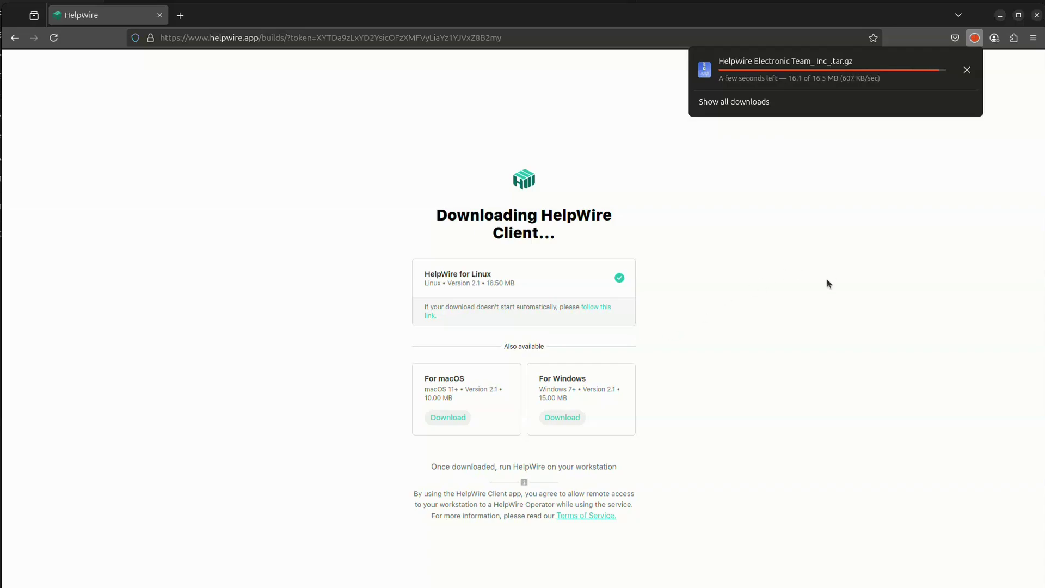
Step: Extract the client tar.gz, run HelpWire from its bin folder, and share with remote interaction allowed
left_click(967, 68)
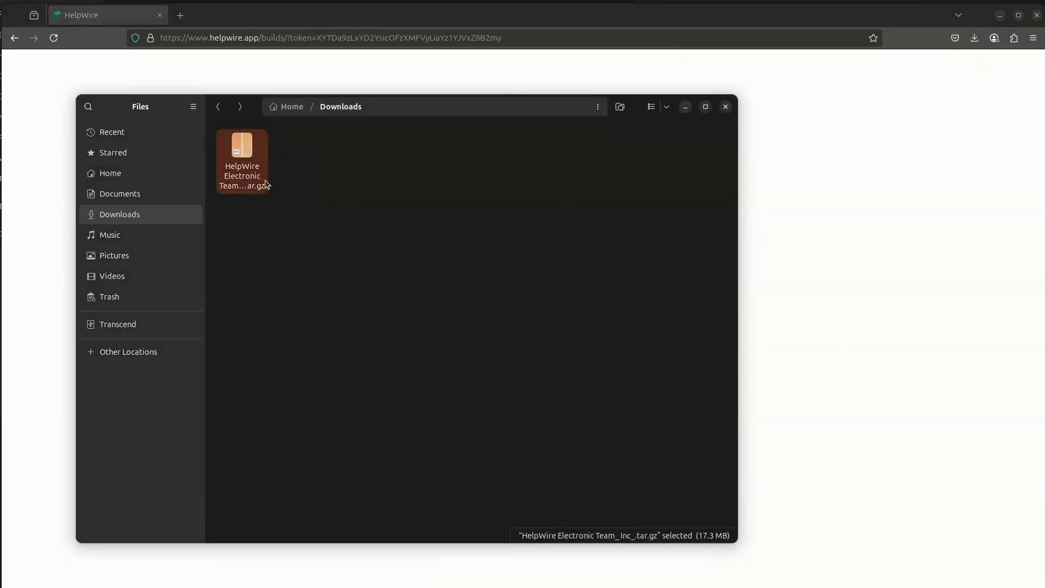
double_click(241, 148)
double_click(242, 150)
double_click(242, 153)
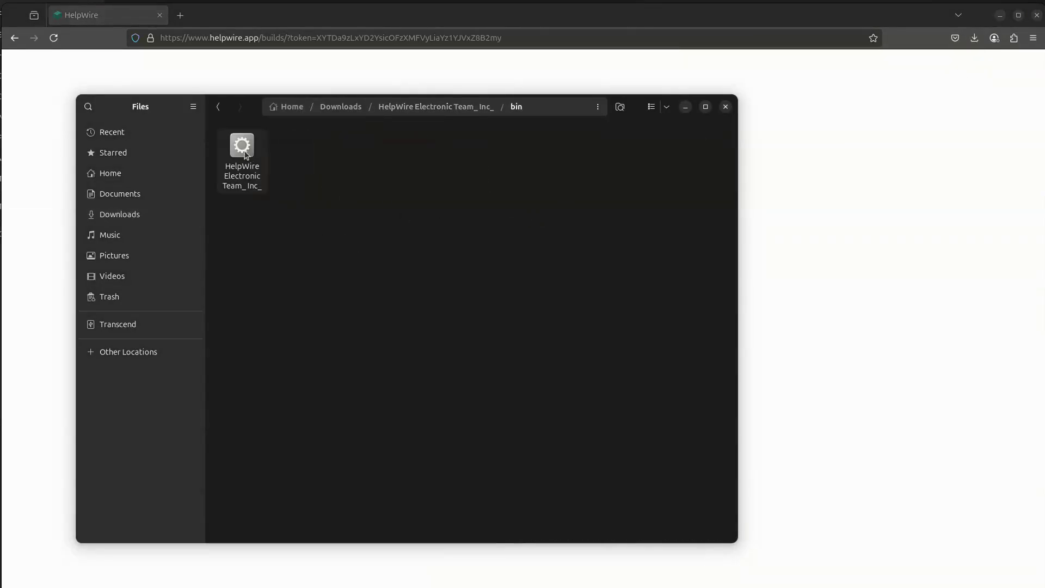
double_click(242, 149)
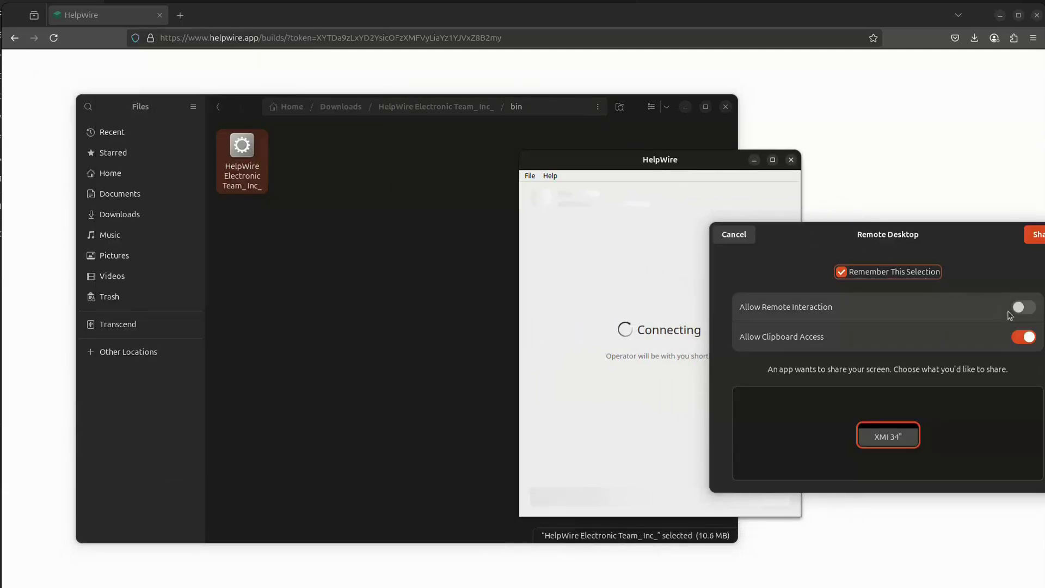
left_click(1023, 306)
left_click(1034, 234)
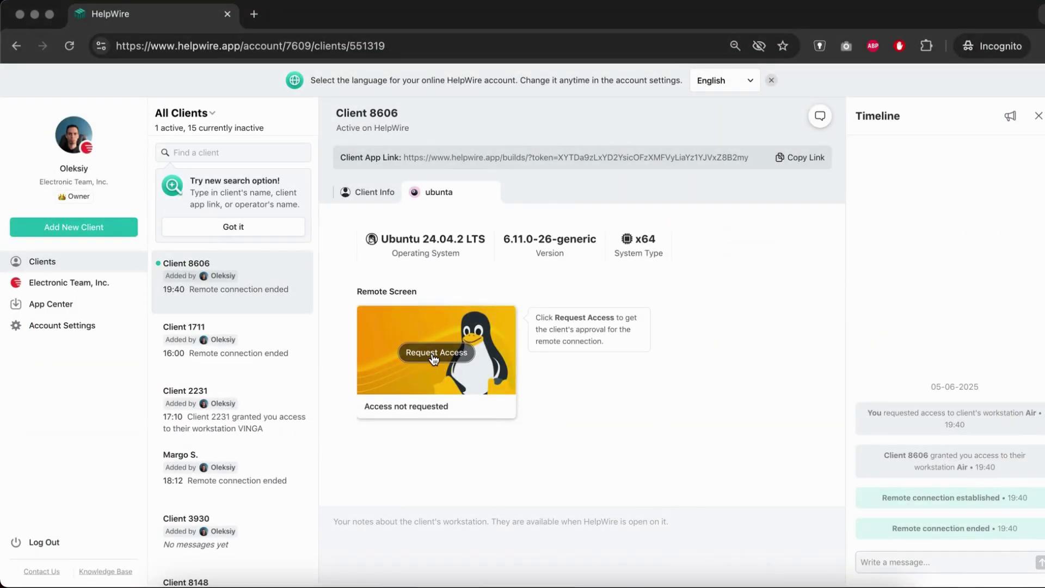
Step: Request access to and connect with the ubunta workstation, dismissing the notification and file-exchange tip
left_click(434, 356)
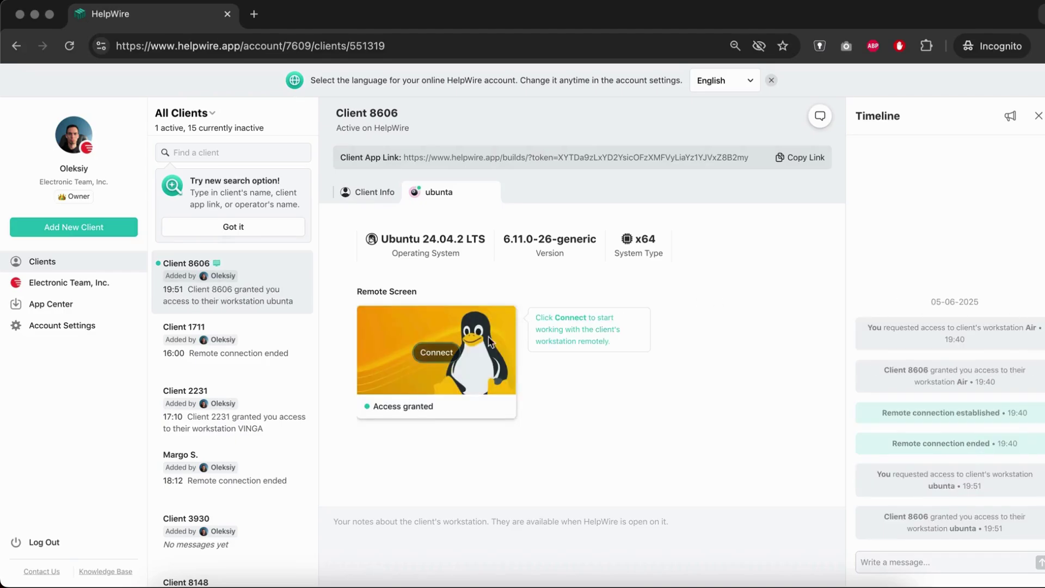
left_click(436, 352)
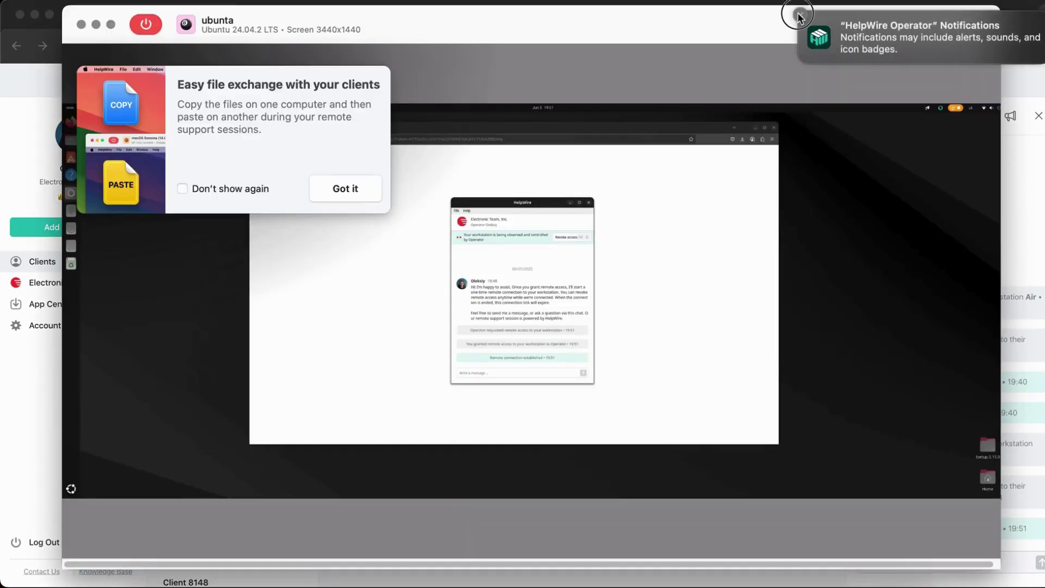
left_click(798, 17)
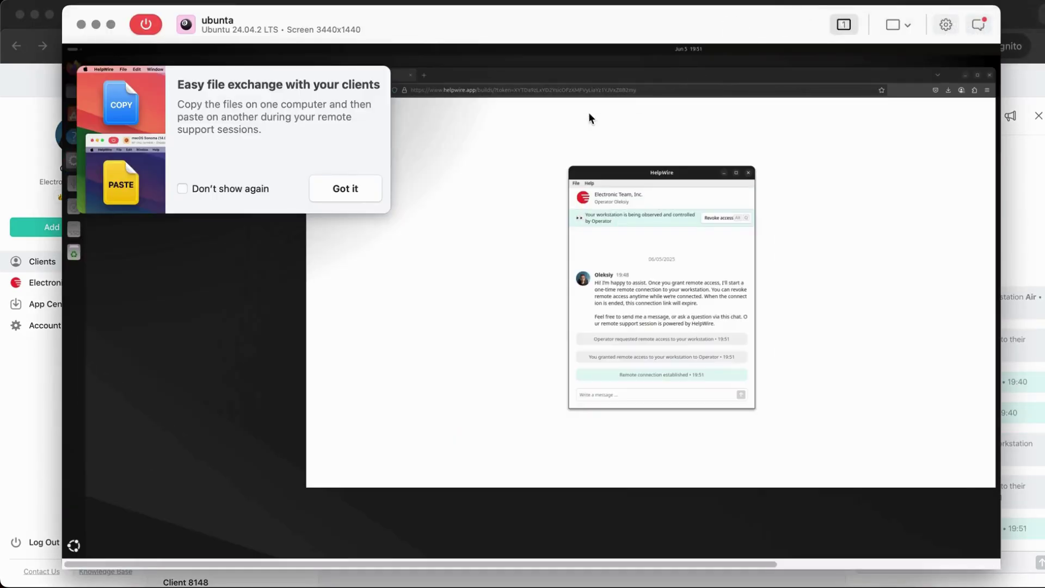
left_click(346, 188)
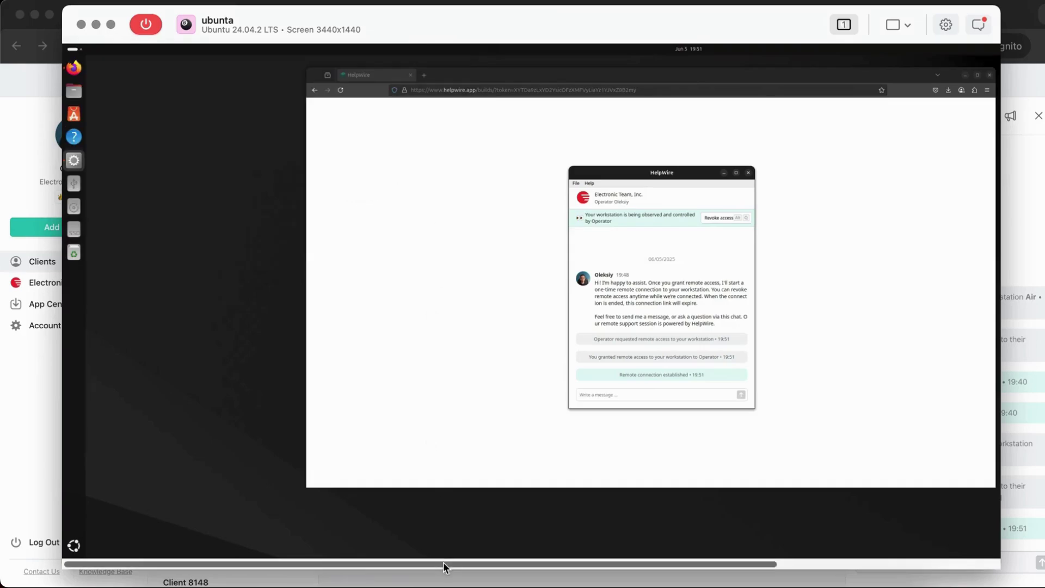
left_click_drag(443, 565, 531, 564)
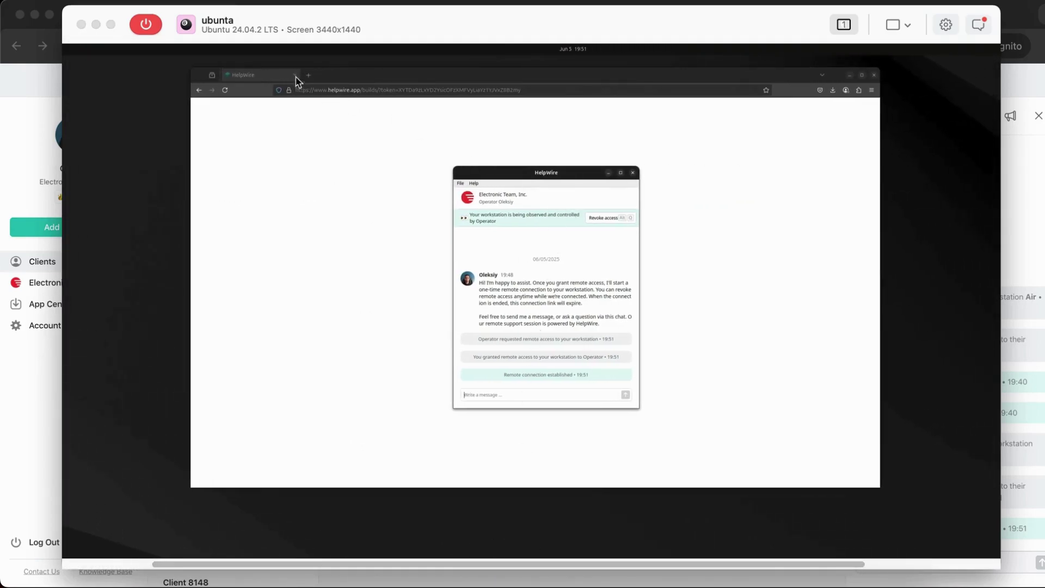